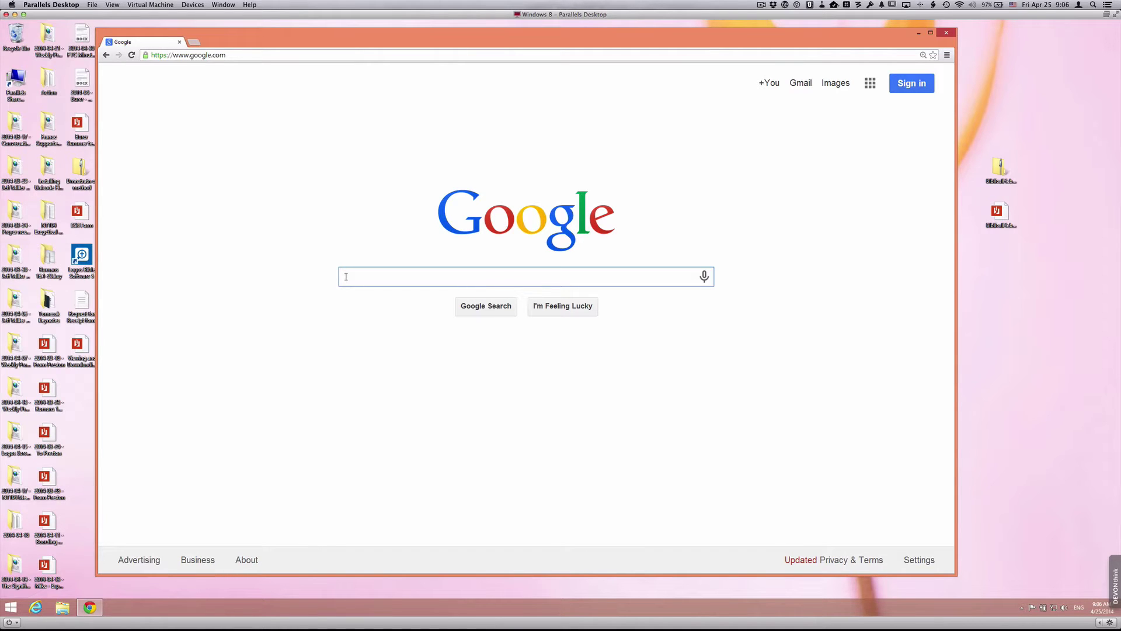
- Search Google for 'sbl biblical fonts' and open the SBL Hebrew Font result
text(sbl )
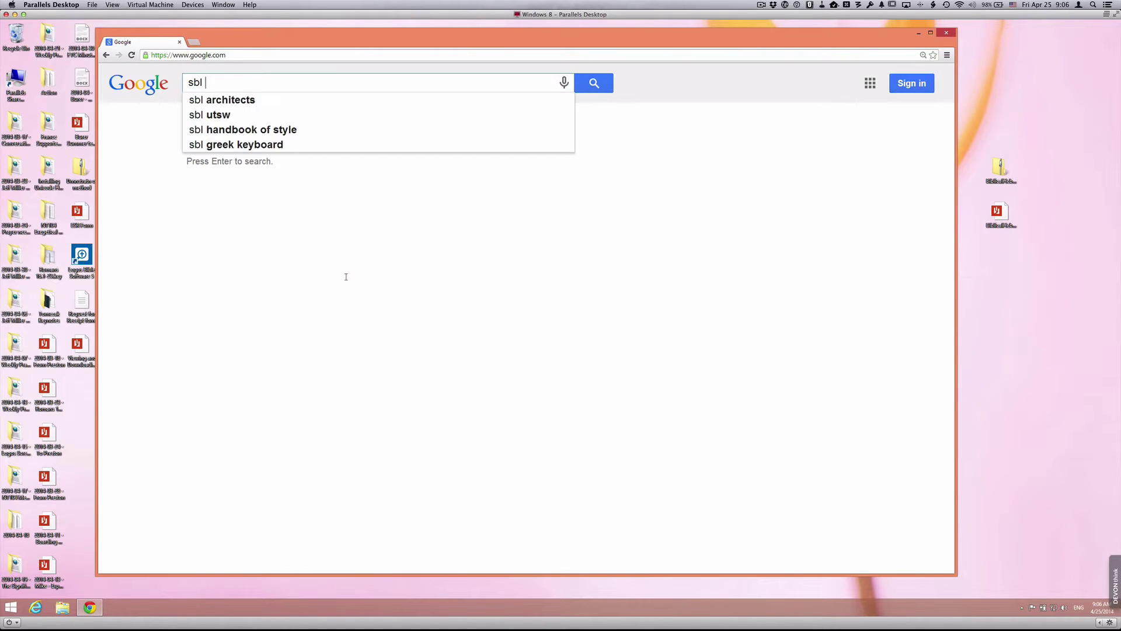
text(biblical fonts)
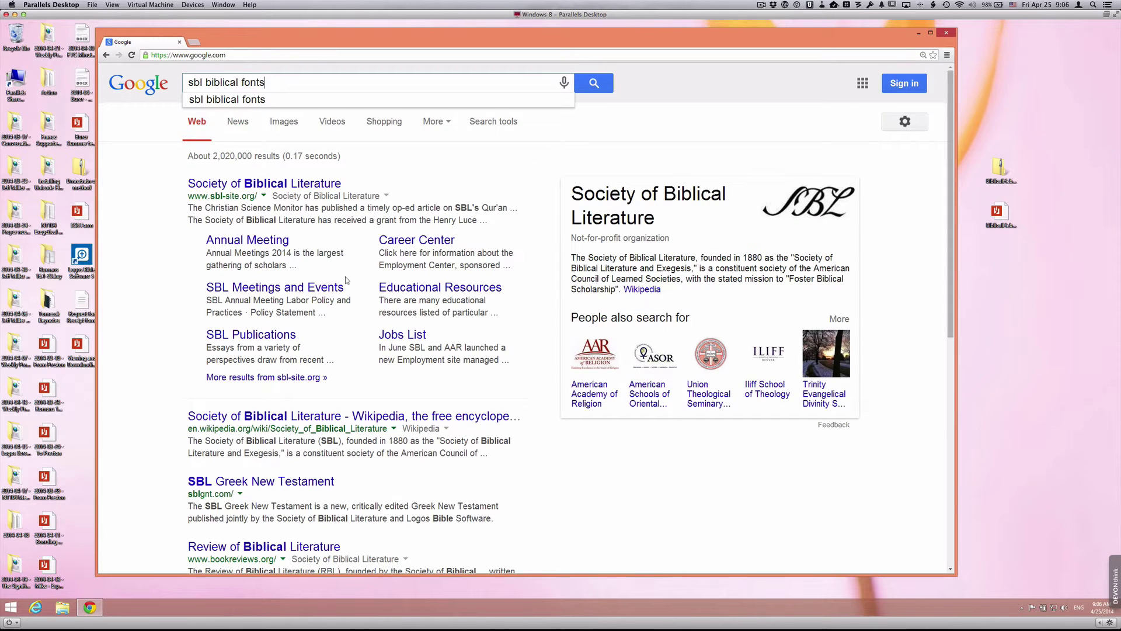
key(Return)
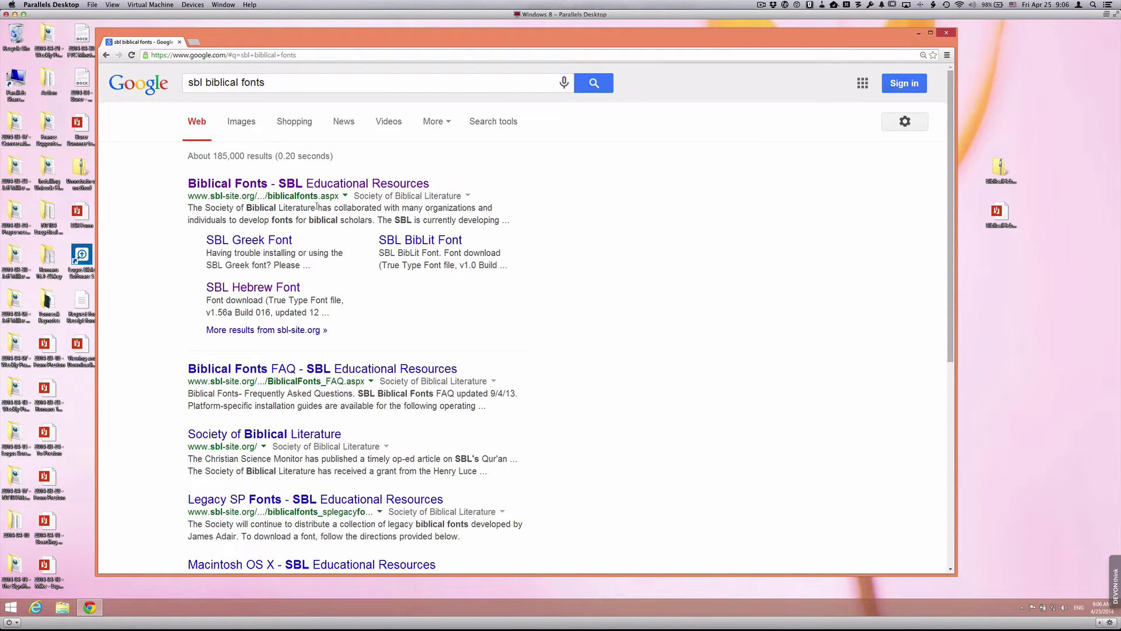
click(244, 289)
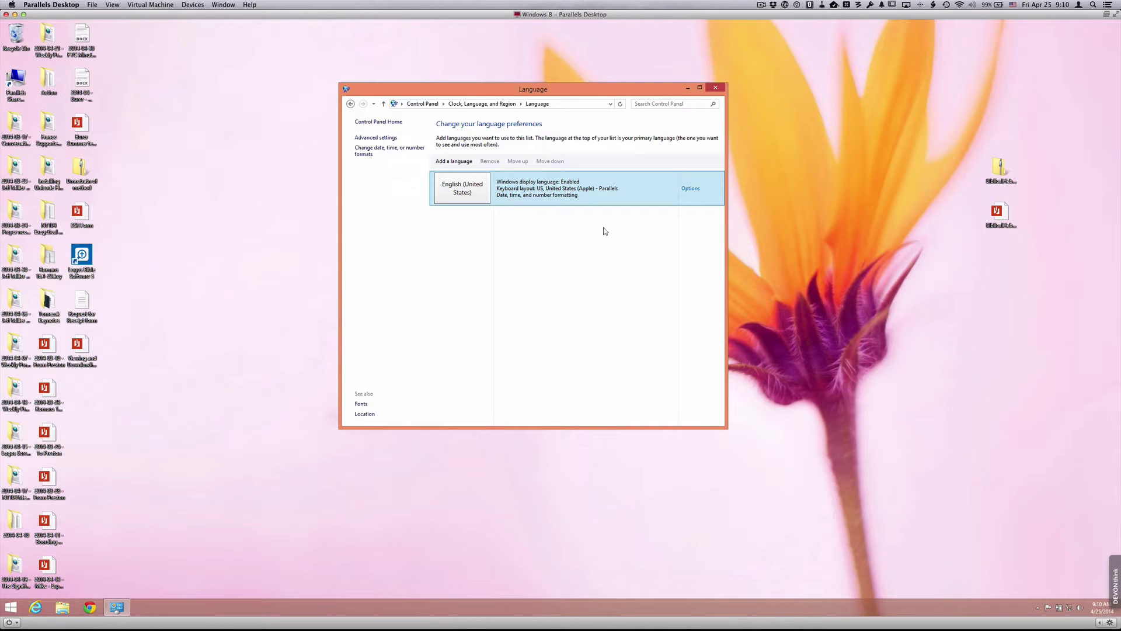
- Choose 'Add a language' on the Language preferences page
click(445, 161)
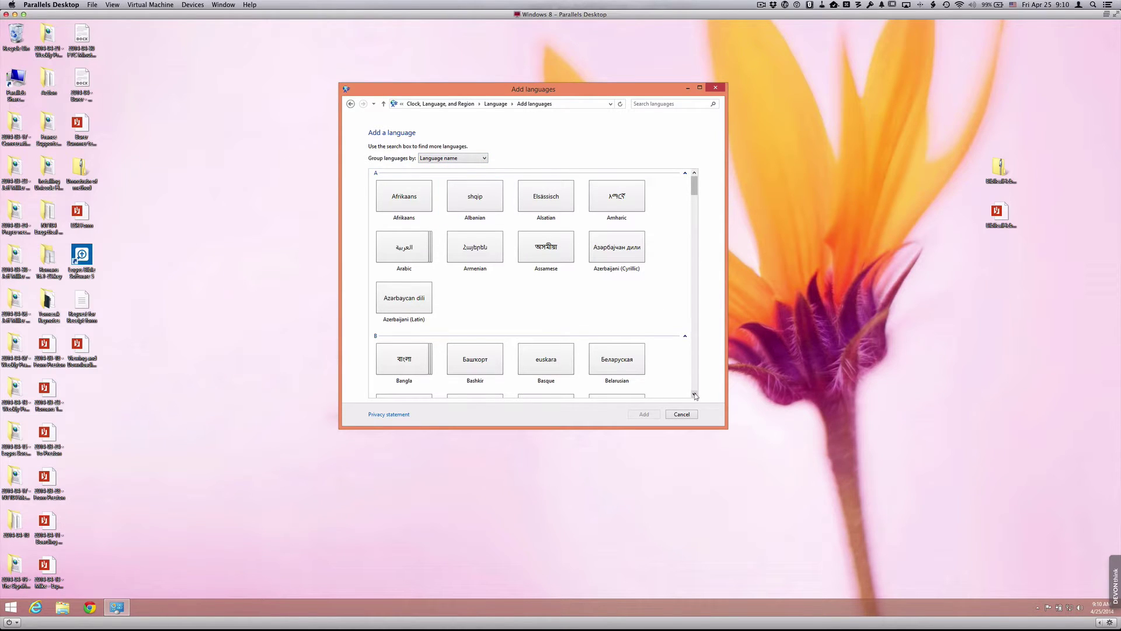
- Select the Hebrew tile in the language grid and add it
drag(695, 395, 694, 395)
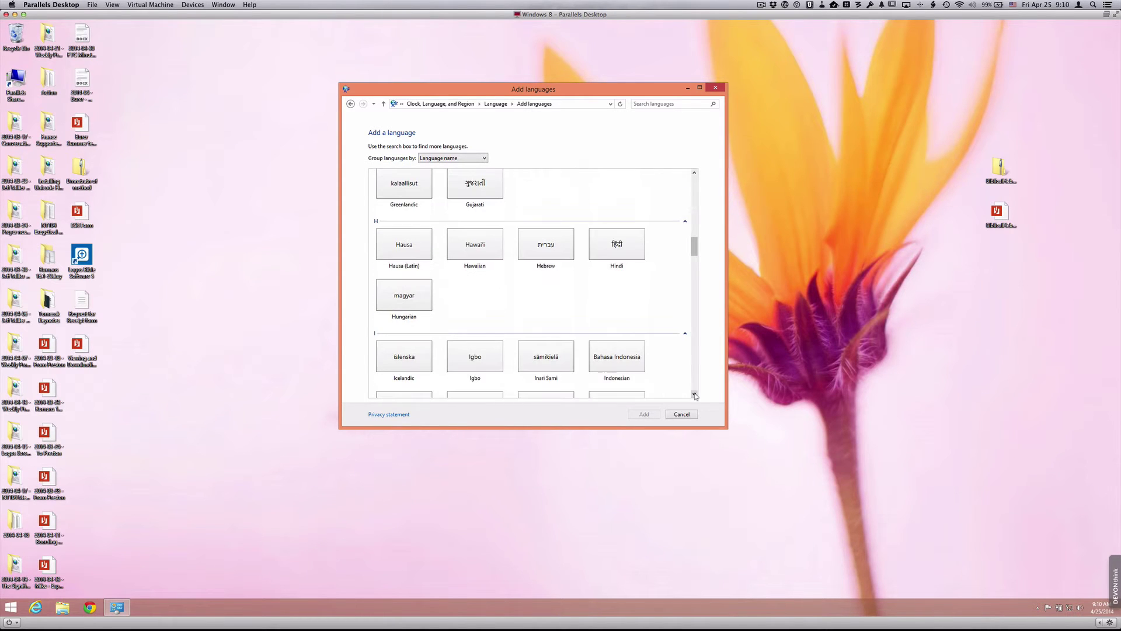
click(549, 246)
click(643, 416)
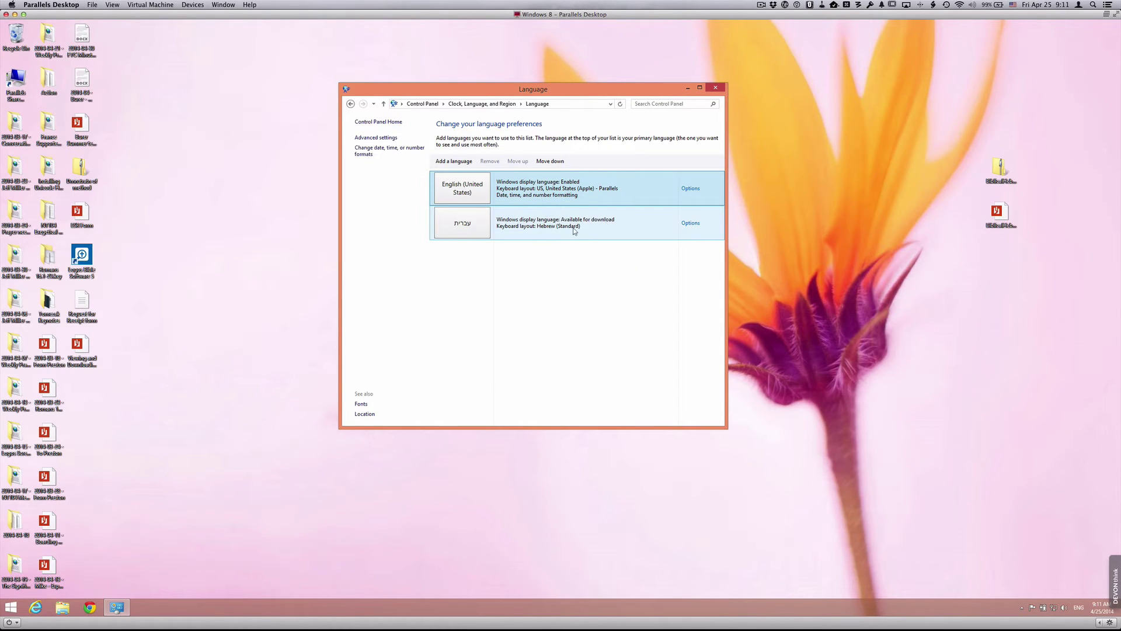
- In Hebrew's options, add the Biblical Hebrew (SIL) keyboard, remove Hebrew (Standard), and save
click(691, 224)
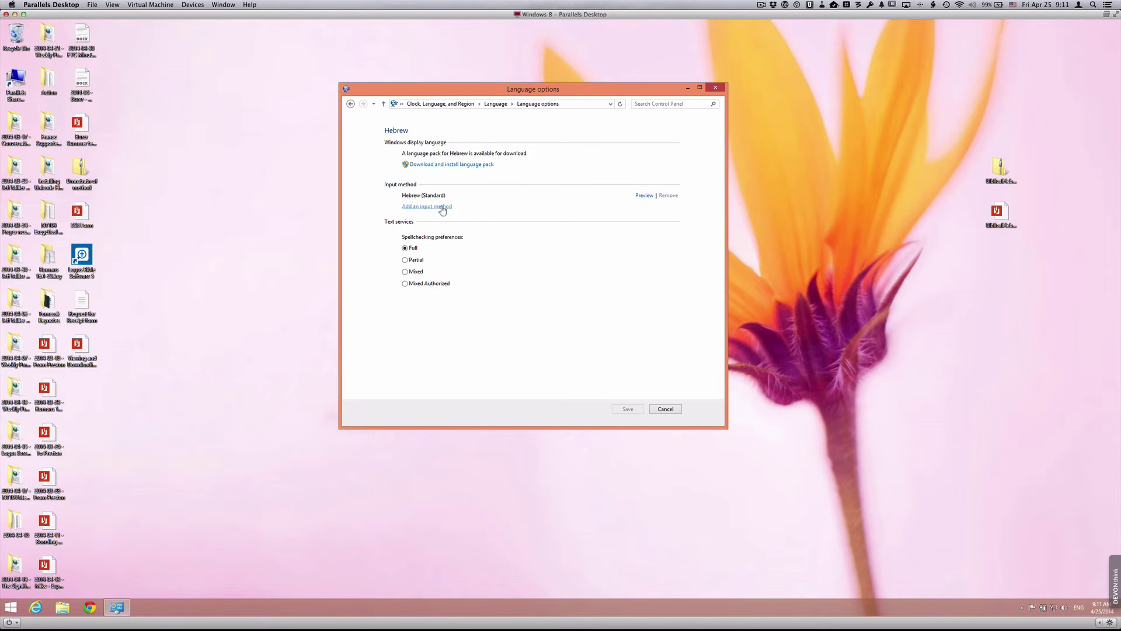
click(441, 207)
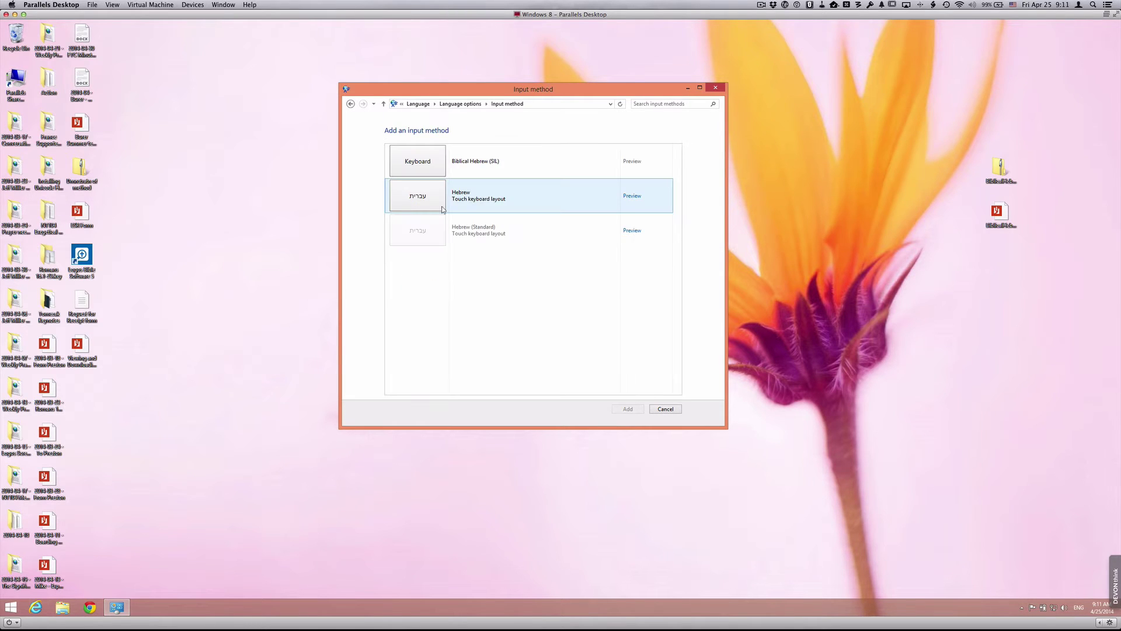
click(541, 162)
click(627, 409)
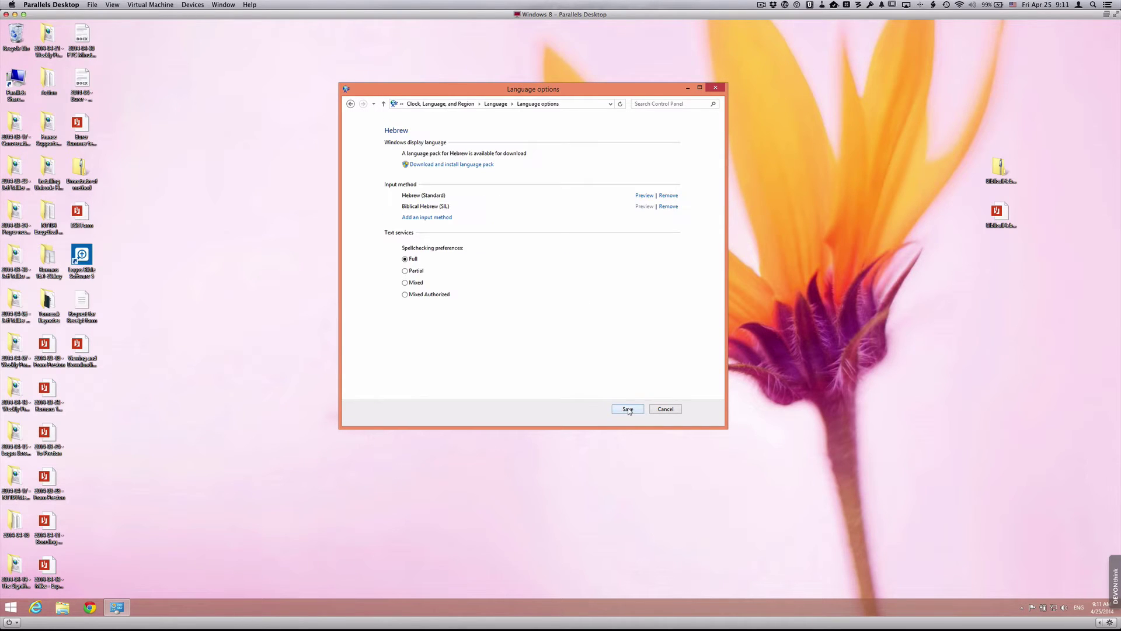
click(669, 197)
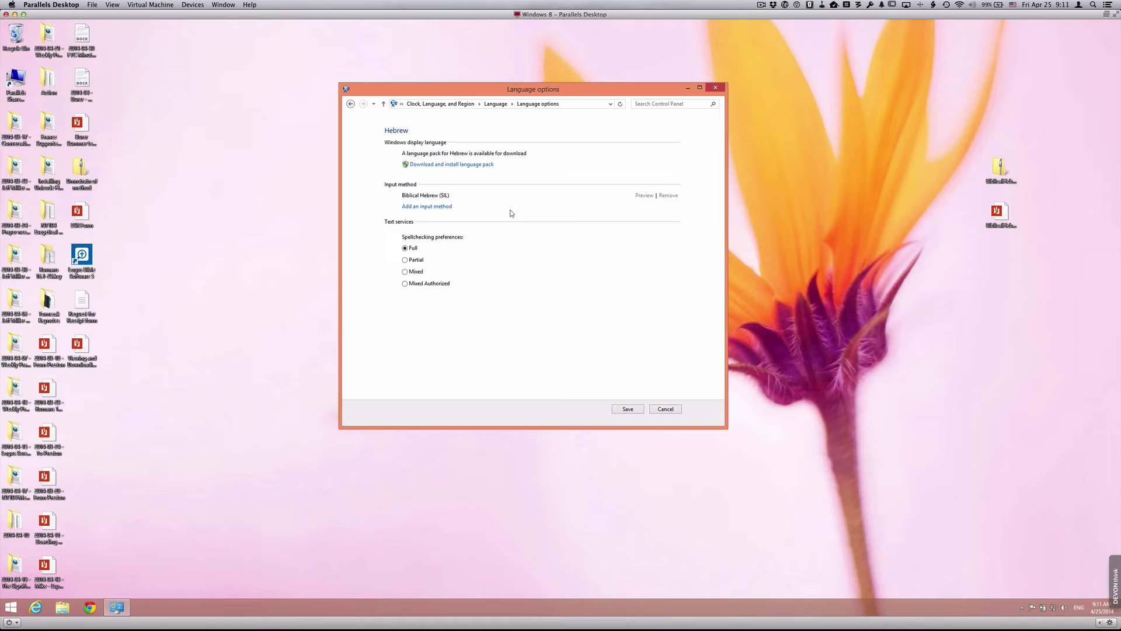
click(626, 409)
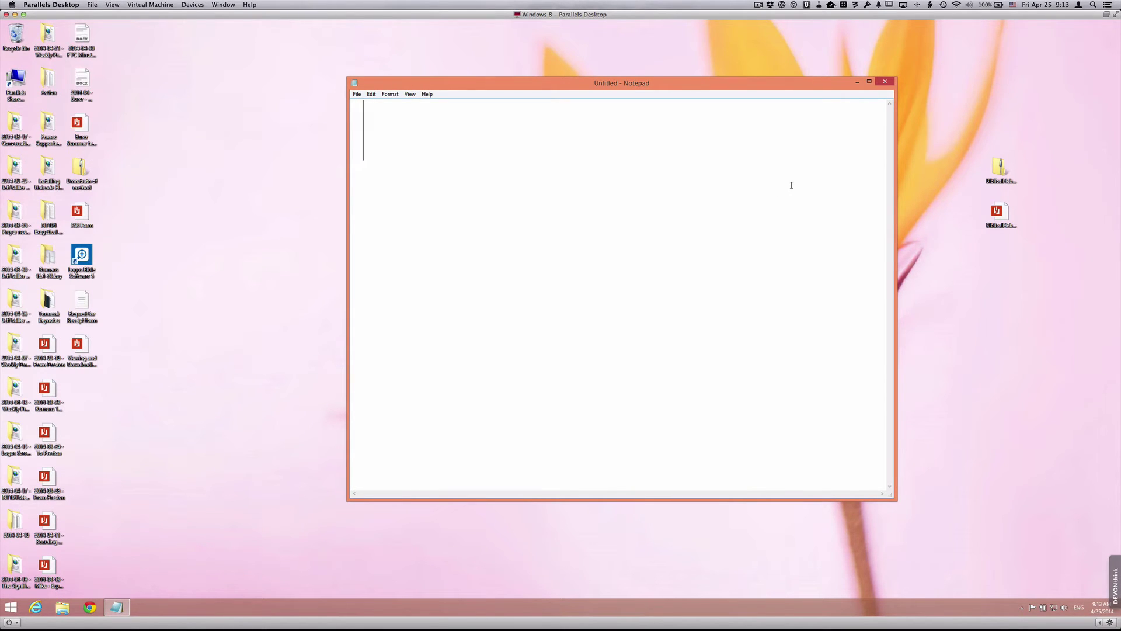
- Open the Biblical Hebrew keyboard manual PDF, scroll to its layout charts, then return to the desktop
double_click(1000, 217)
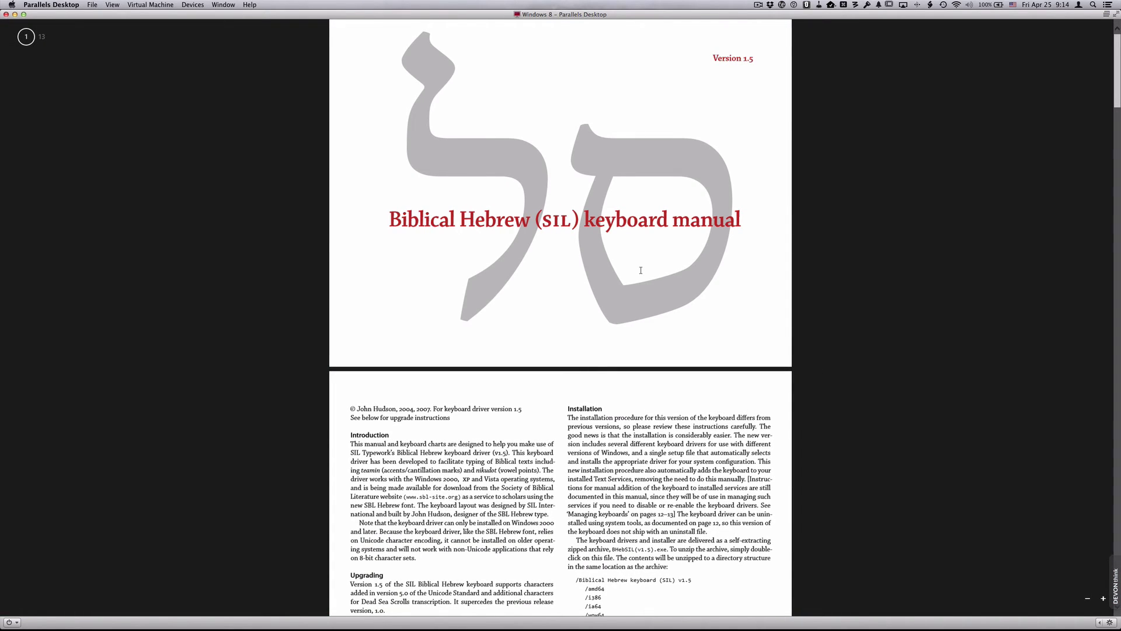
scroll(640, 270, down, 7)
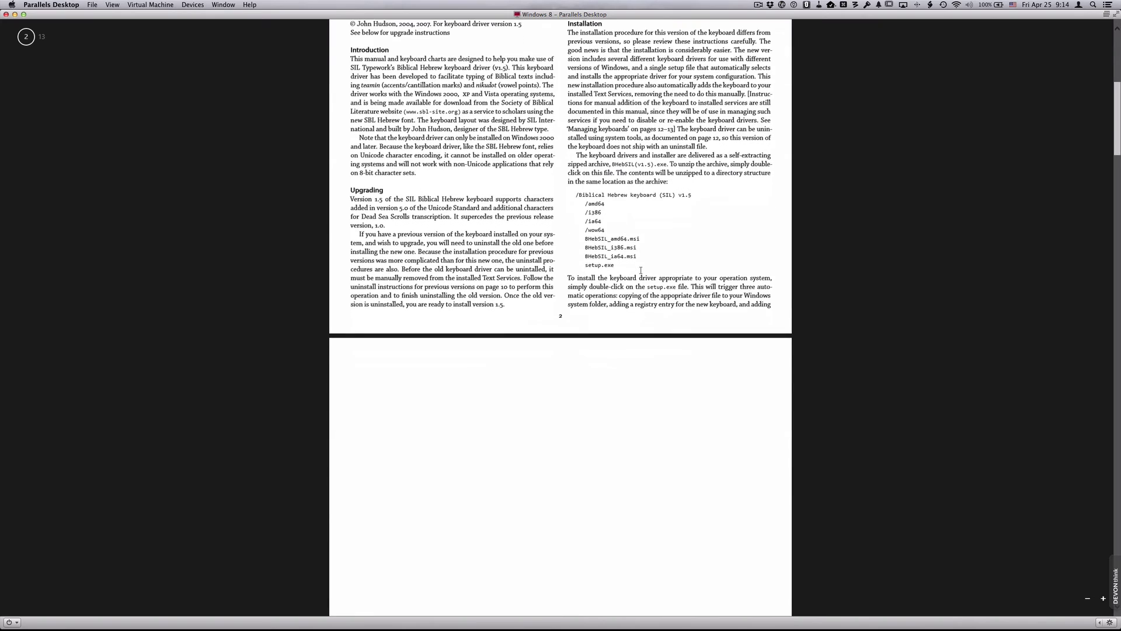
scroll(640, 270, down, 15)
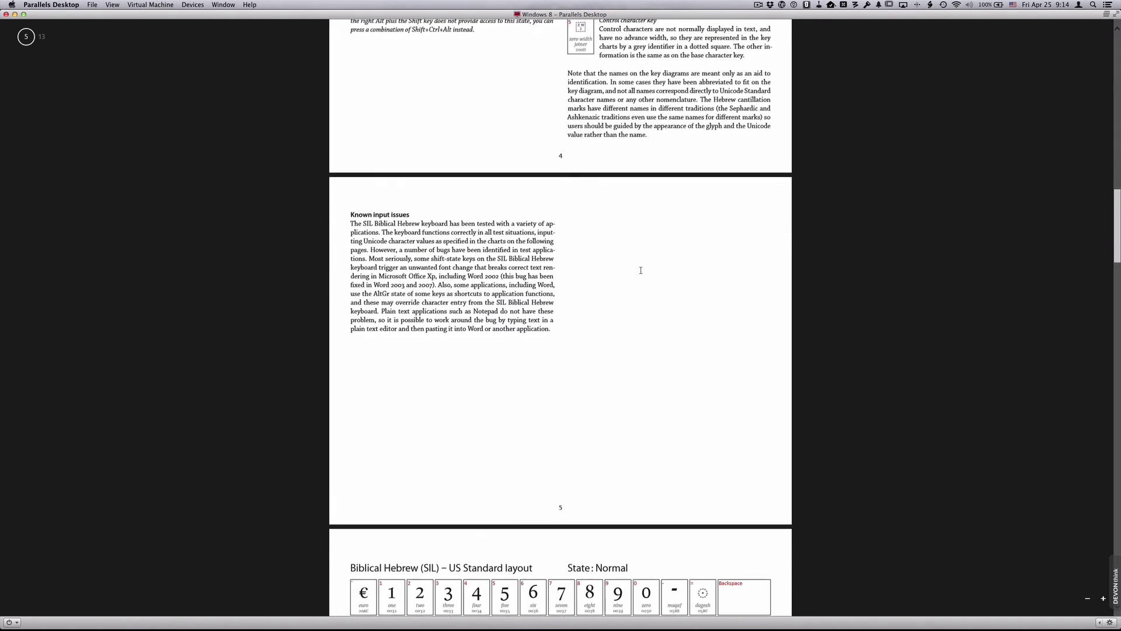
scroll(641, 270, down, 10)
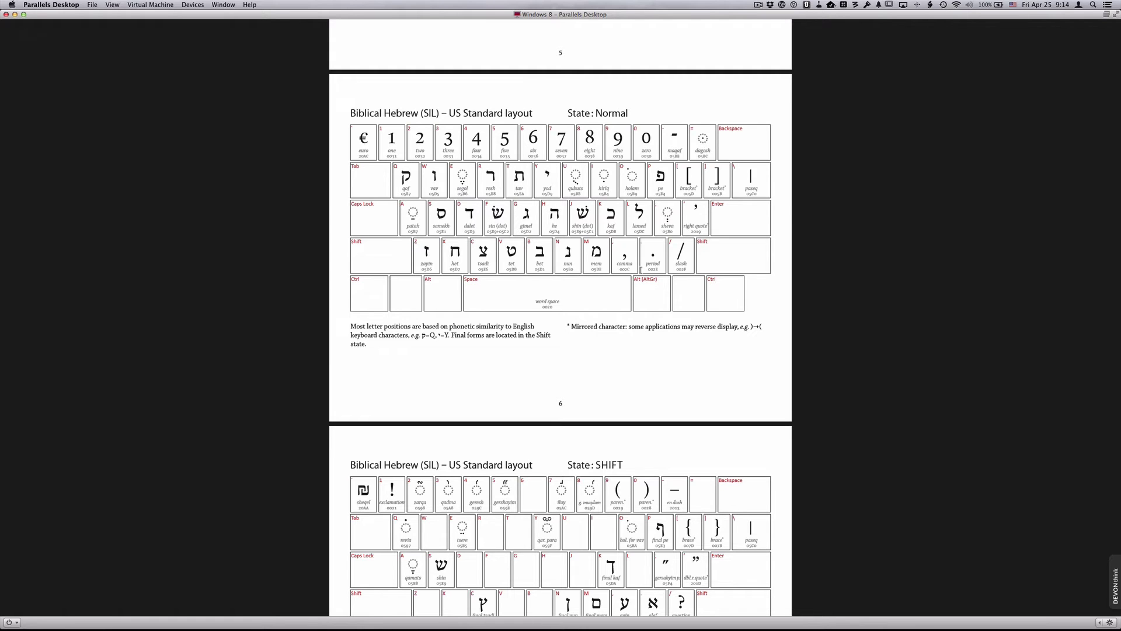
scroll(641, 270, down, 5)
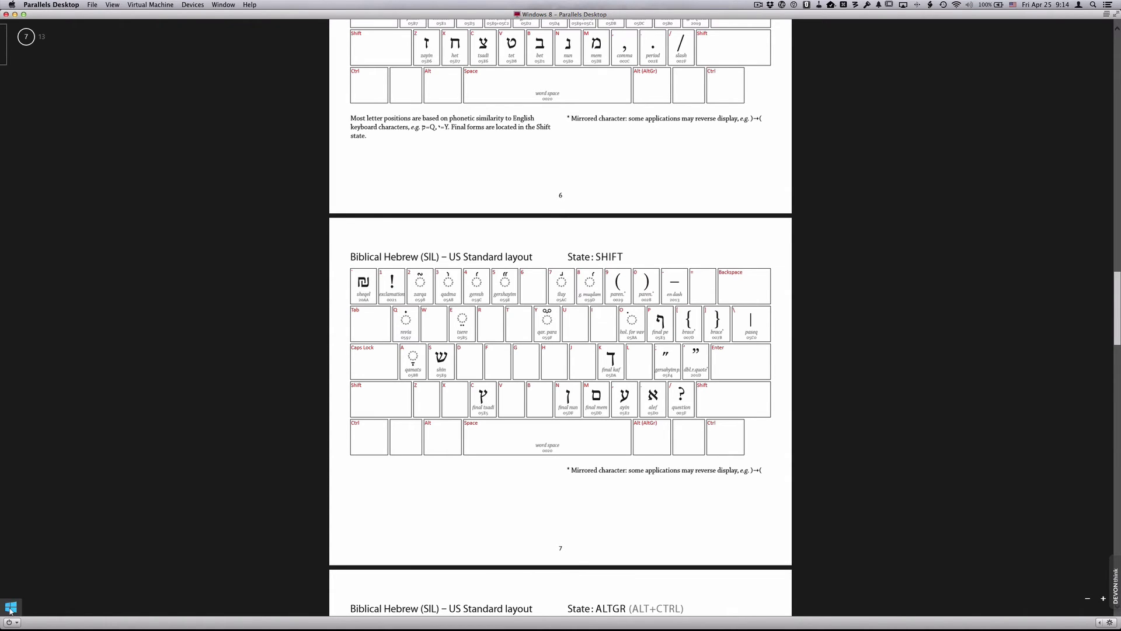
click(10, 610)
click(104, 369)
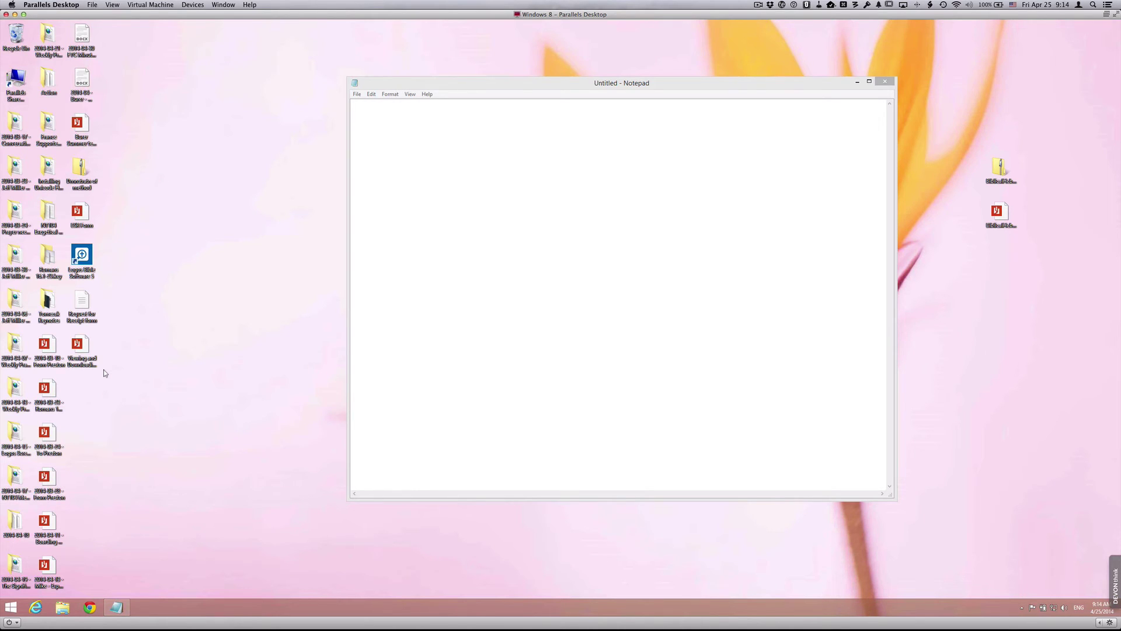
- Set the empty Notepad document's font to SBL Hebrew, Regular, 72 via Format > Font
click(399, 125)
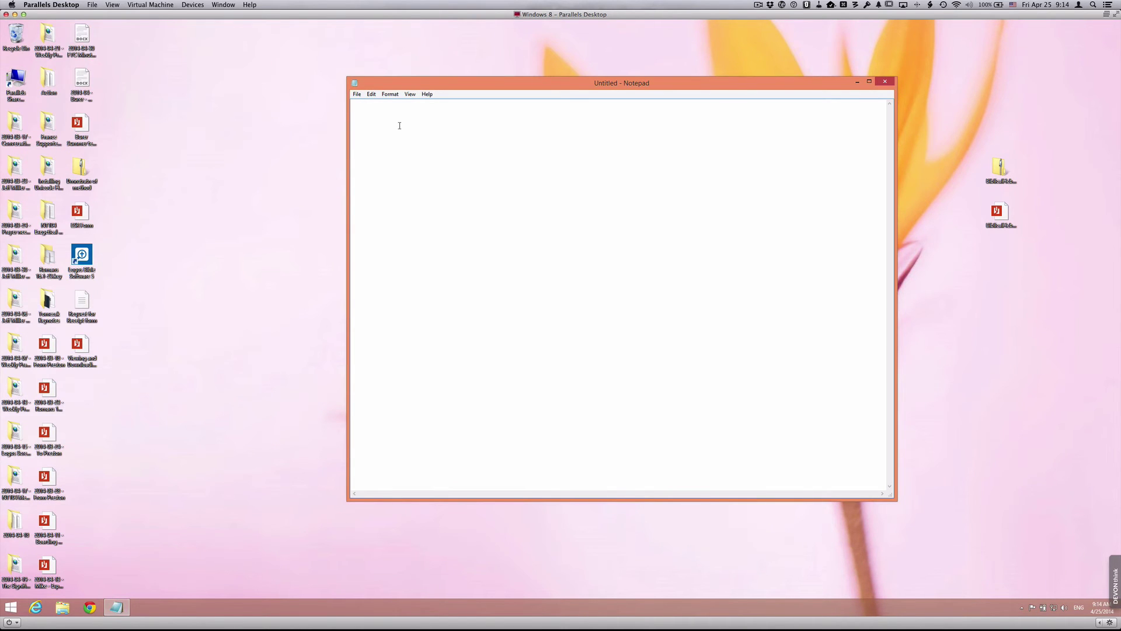
click(389, 94)
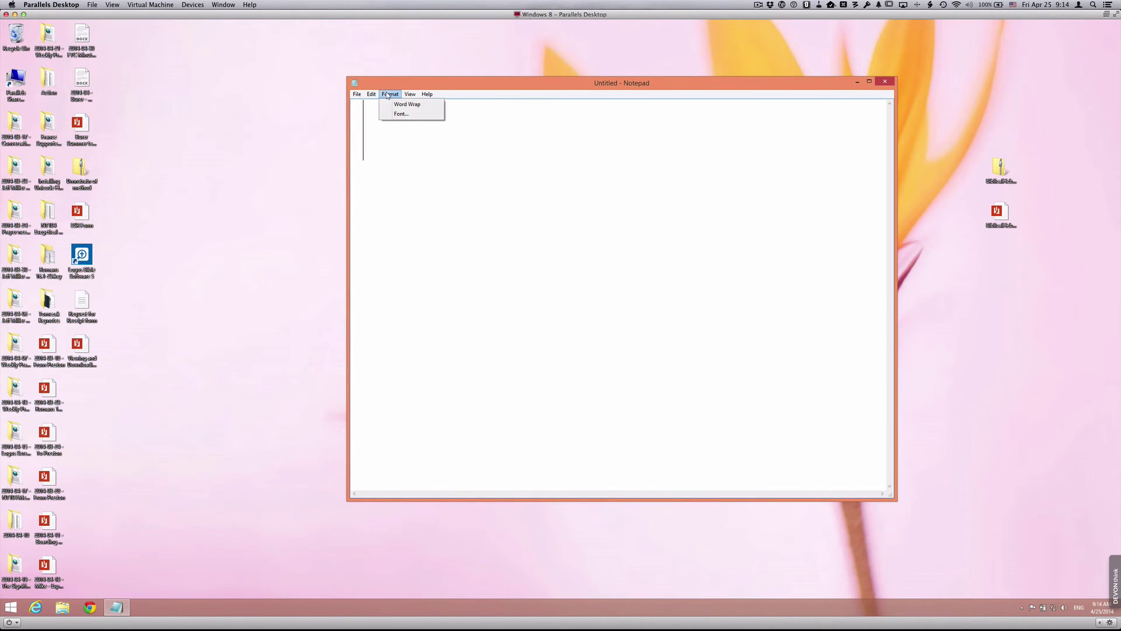
click(402, 115)
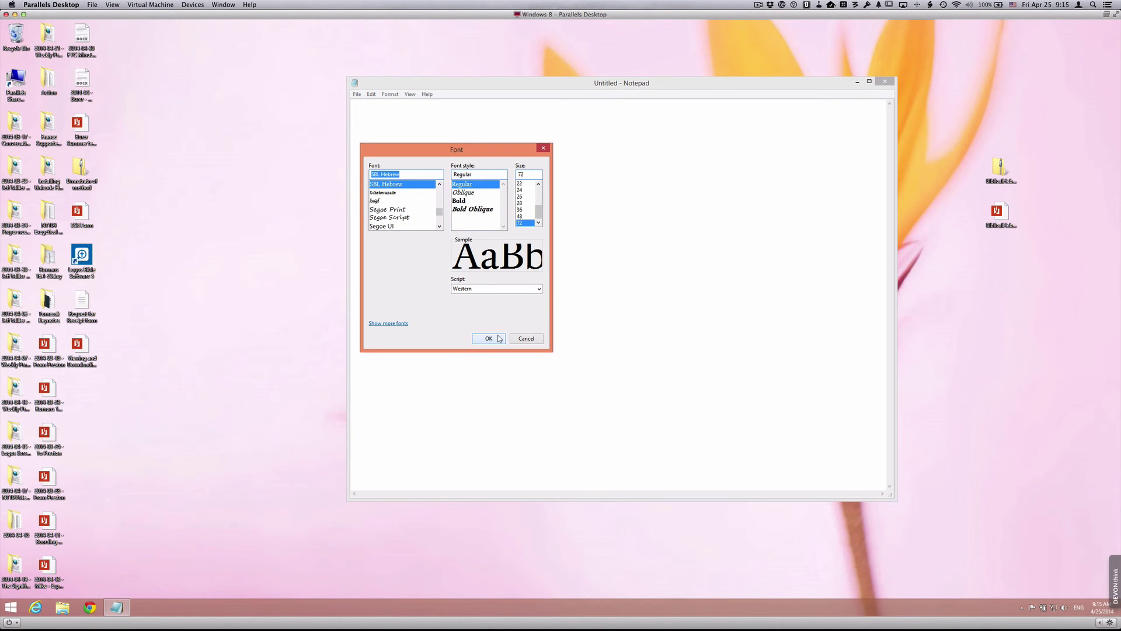
click(489, 339)
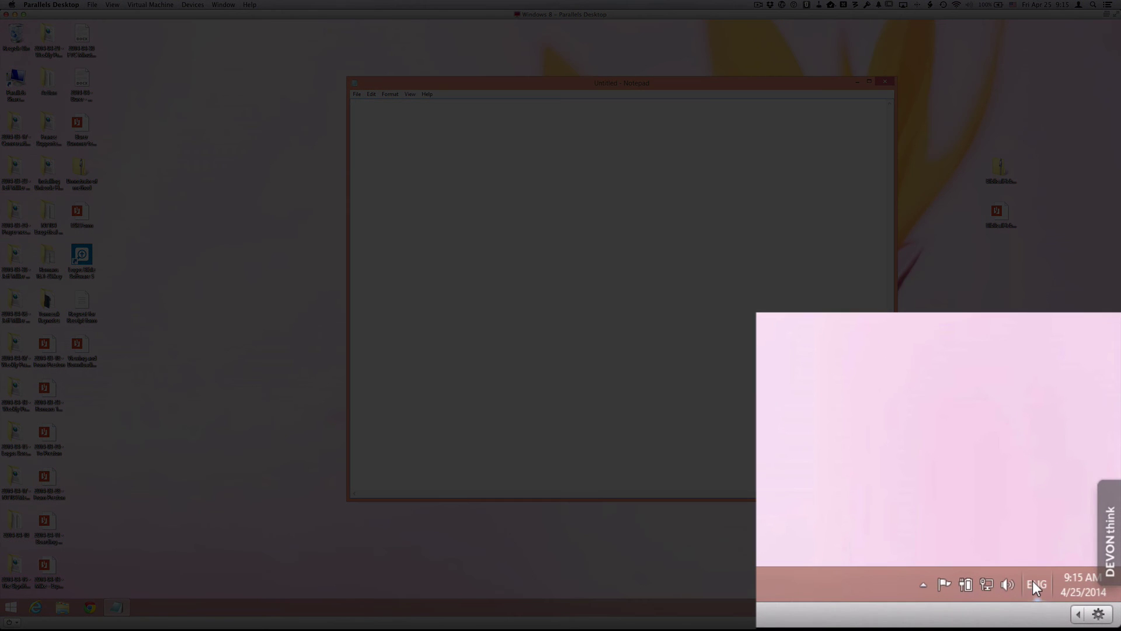
- Switch the tray input language from ENG to Hebrew – Biblical Hebrew (SIL)
click(1032, 582)
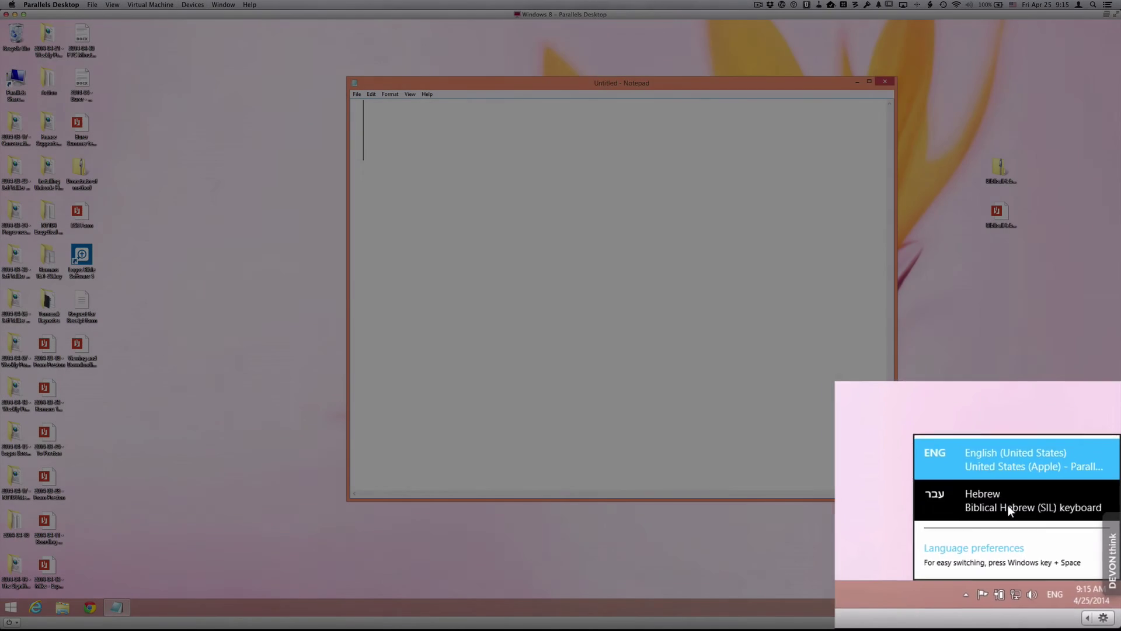
click(993, 470)
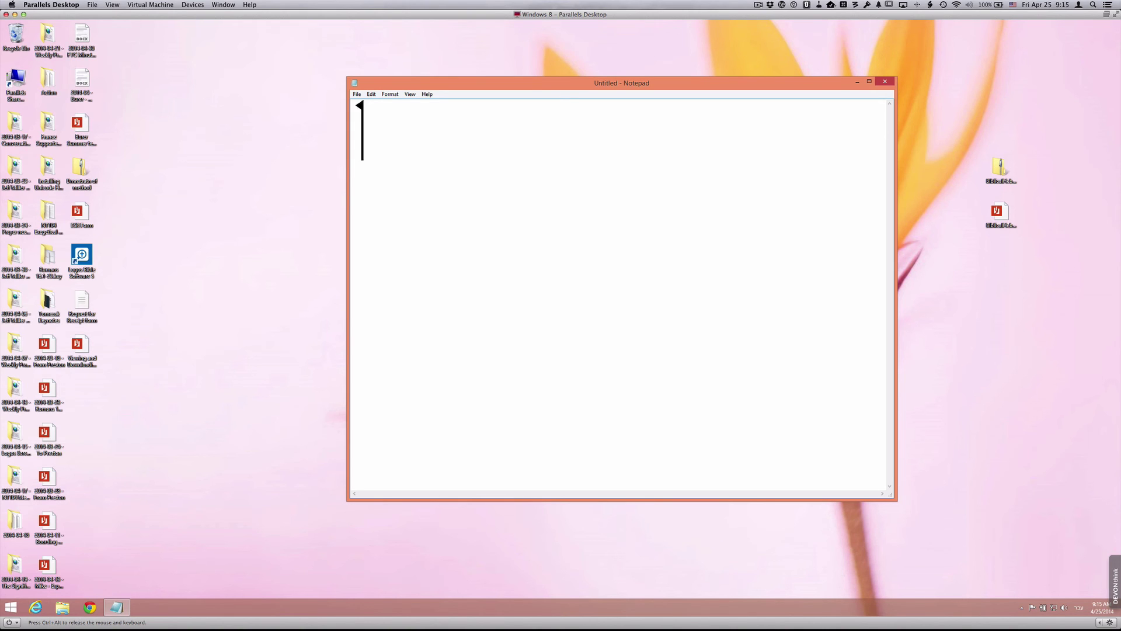
- Type the Hebrew word אָהָב, switch back to English, and type 'Love' beneath it
text(אָ)
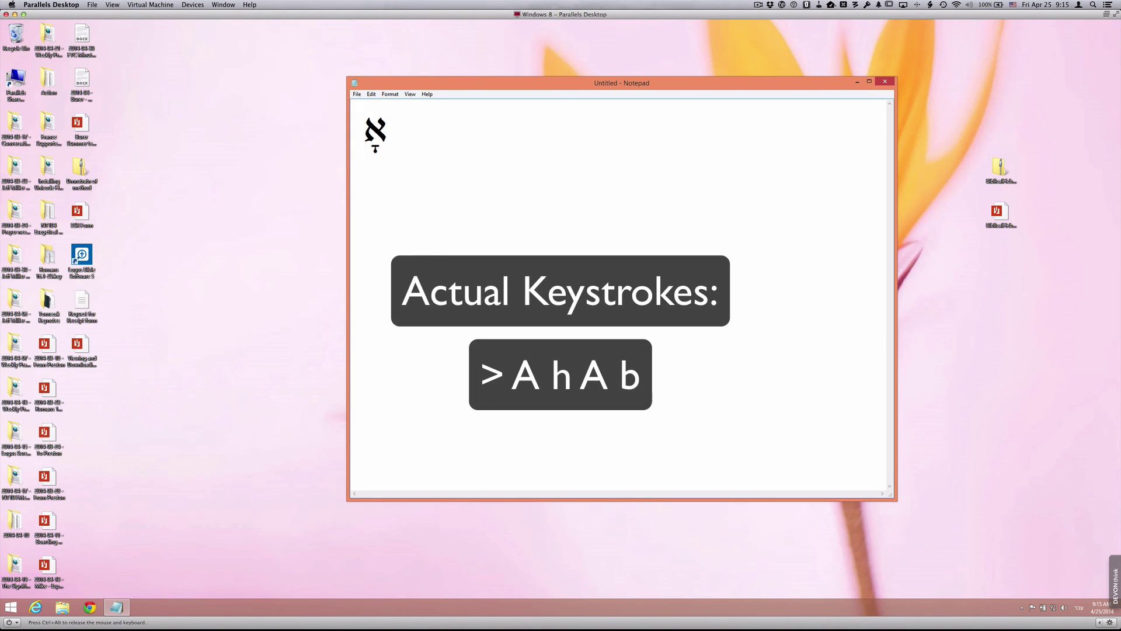
text(הָב)
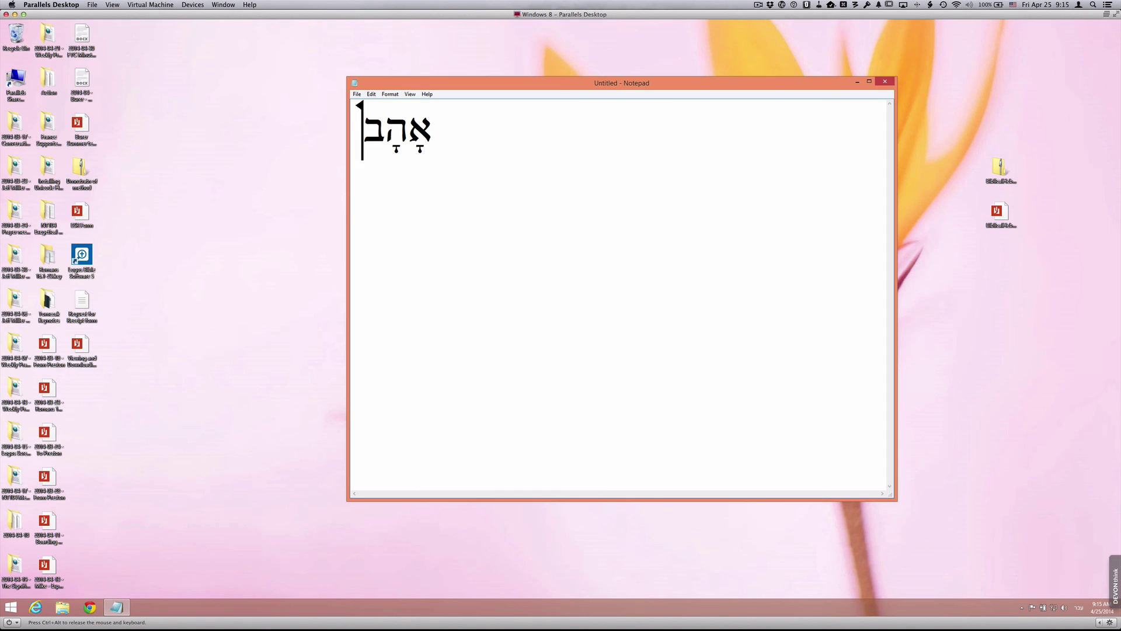
click(1080, 611)
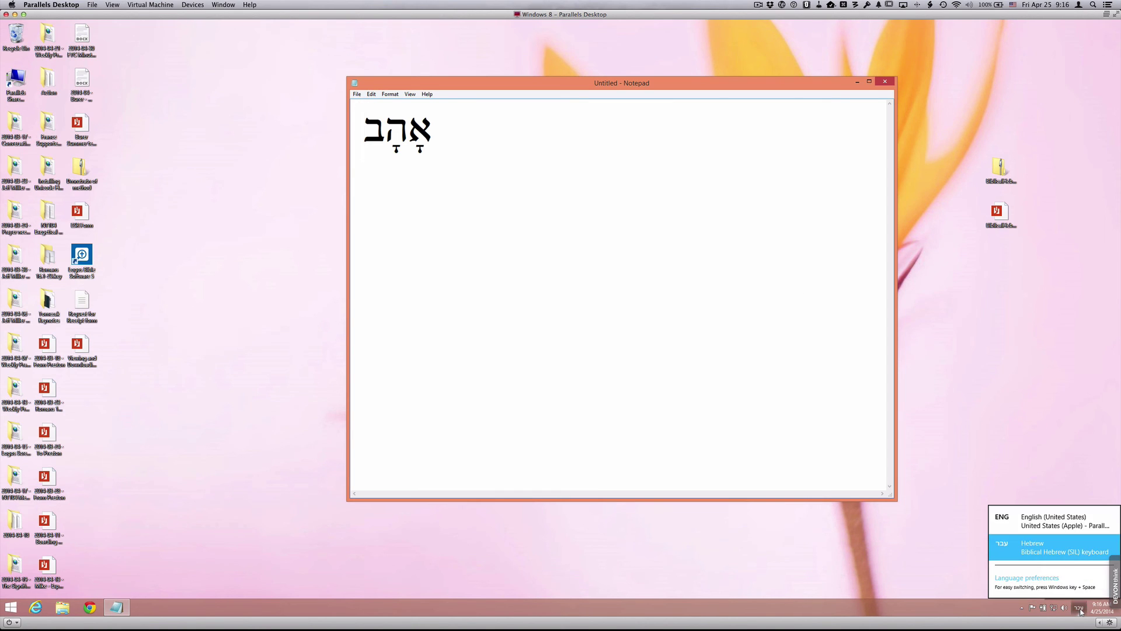
click(1041, 521)
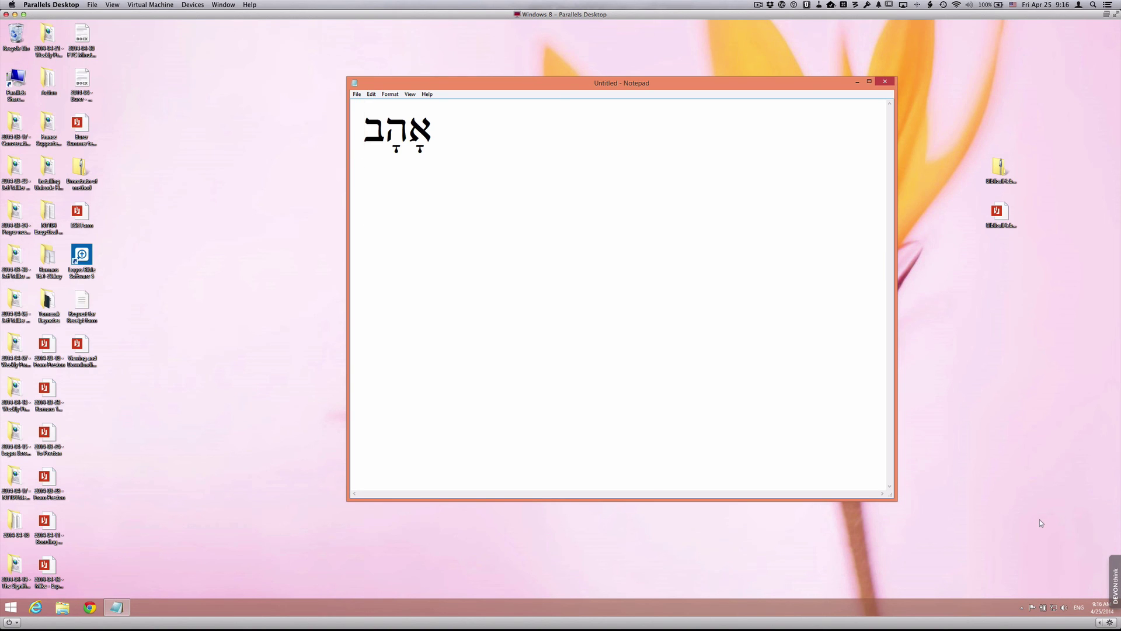
text(Love)
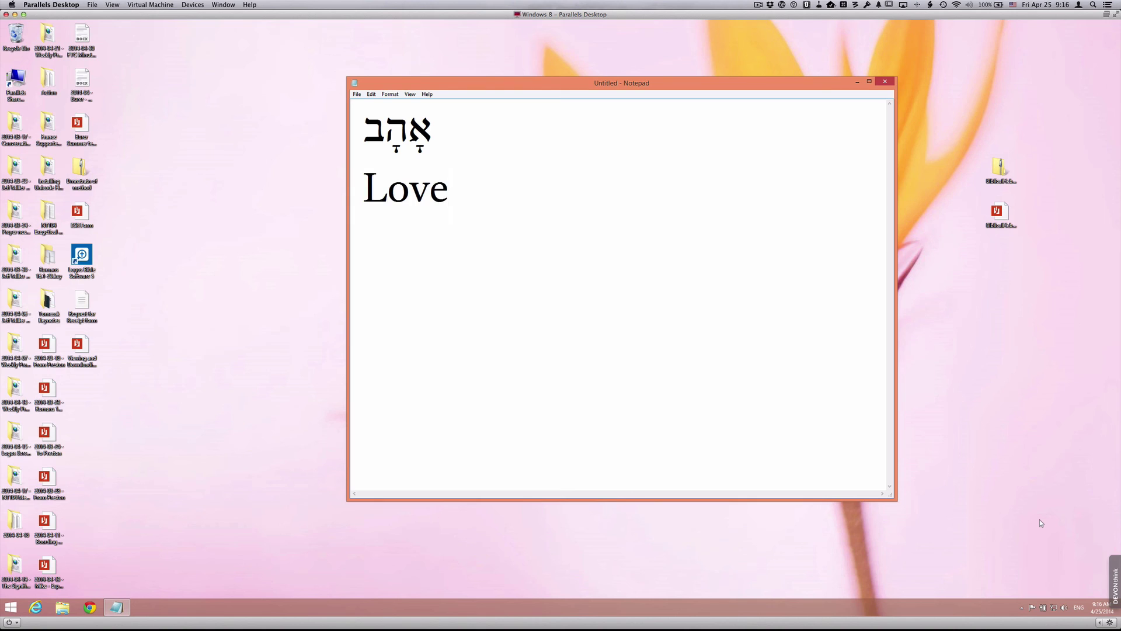